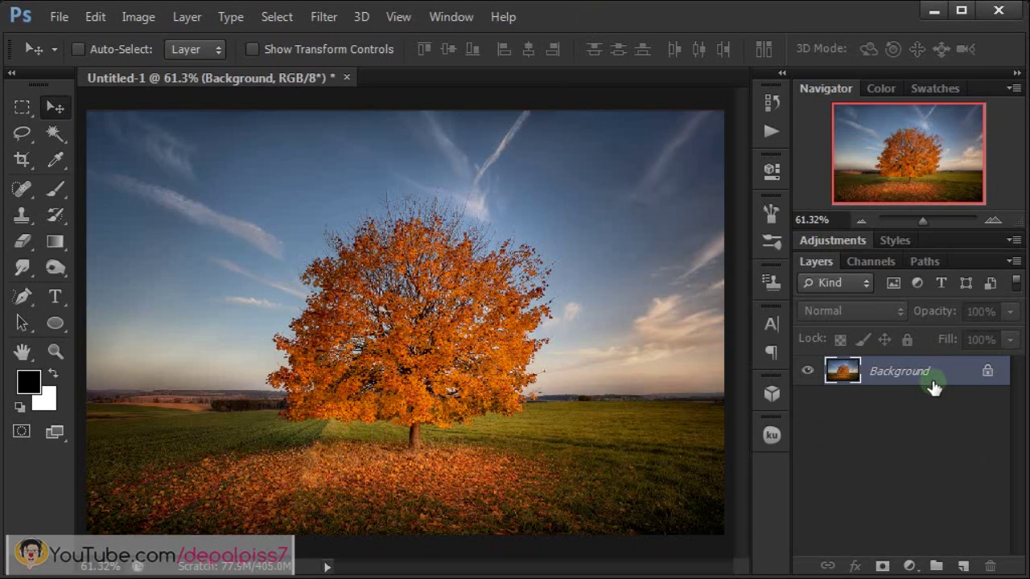
- Duplicate the Background into a Background copy layer and display its RGB, Red, Green and Blue channels
key(ctrl+j)
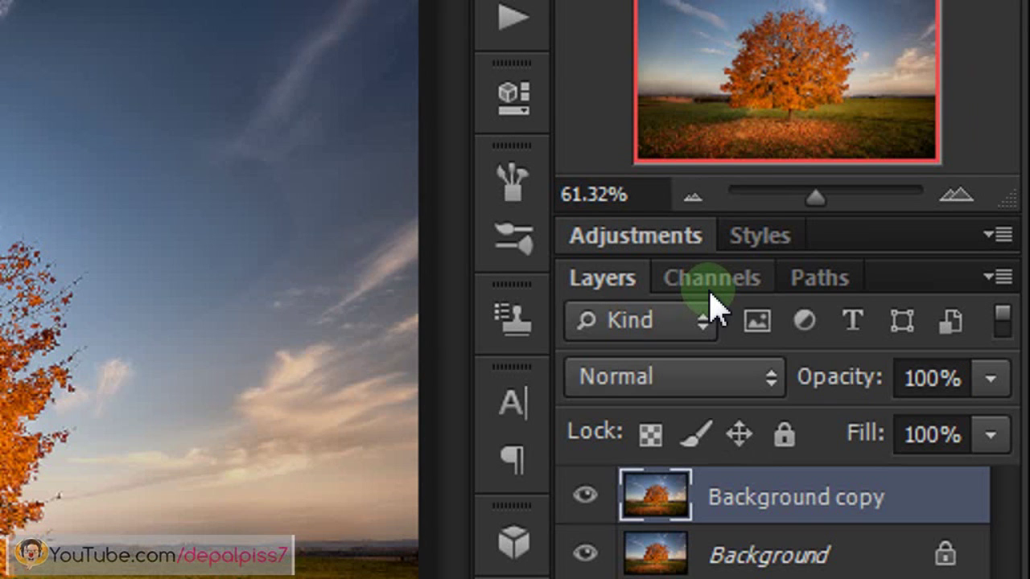
click(869, 265)
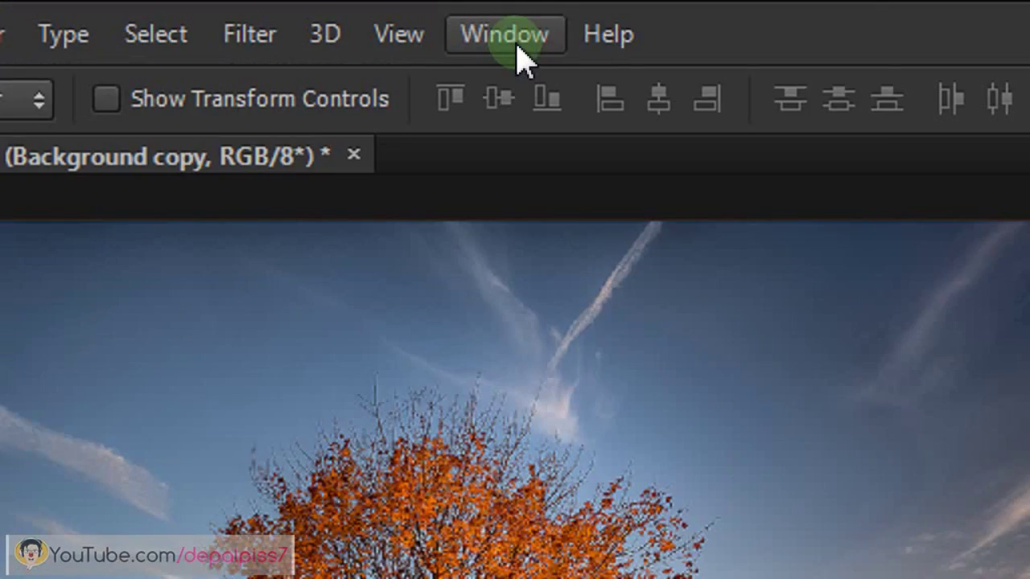
click(458, 25)
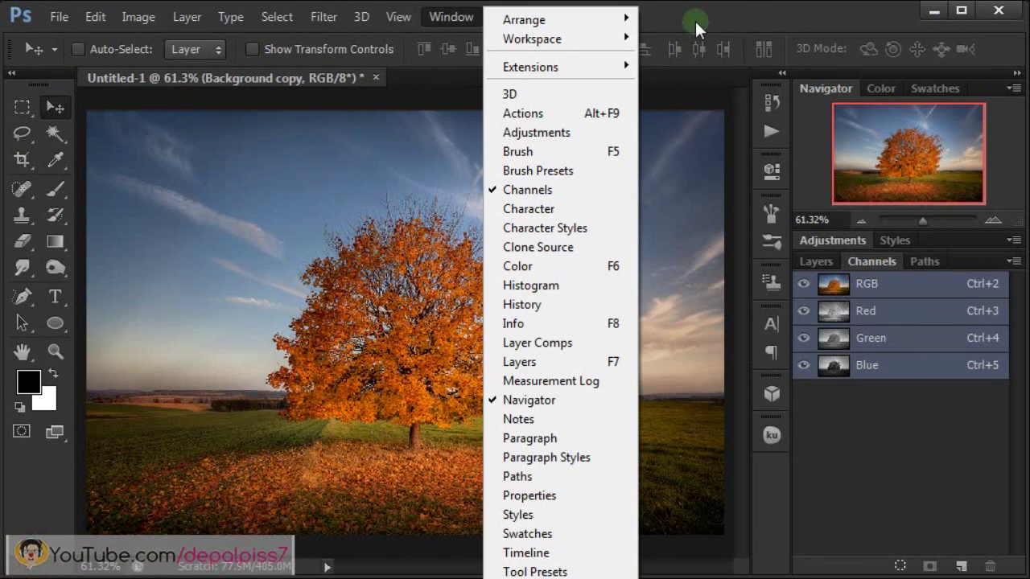
- Select only the Blue channel of the Background copy in the Channels panel
click(695, 22)
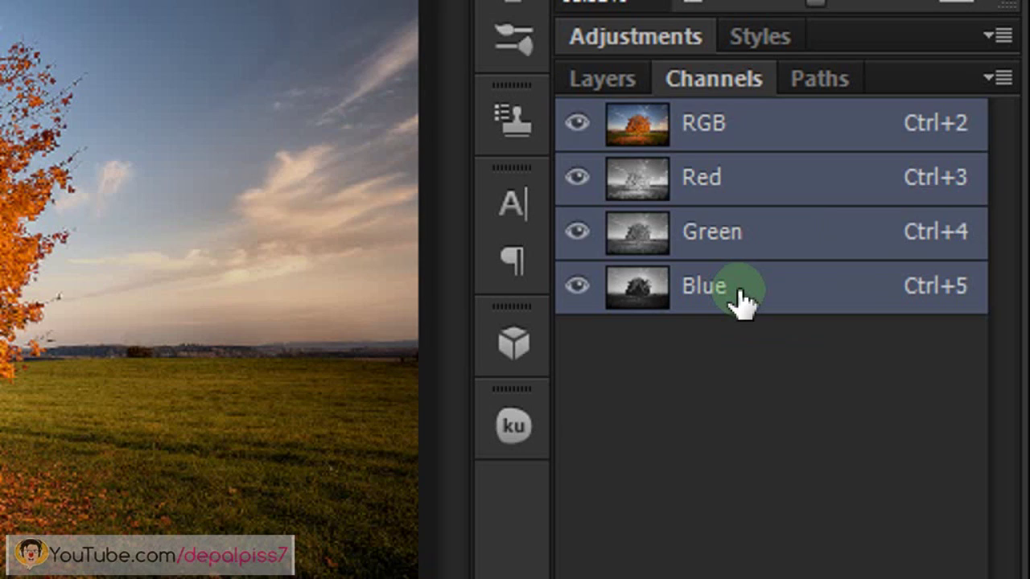
click(738, 296)
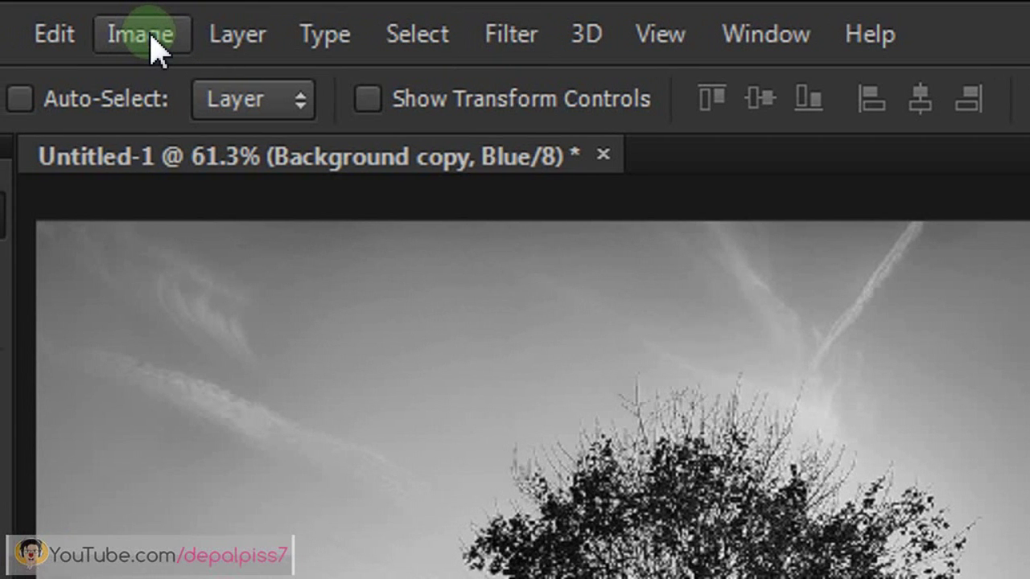
- Apply Brightness/Contrast to the Blue channel with Brightness 23 and Contrast 79
click(161, 36)
mouse_move(97, 133)
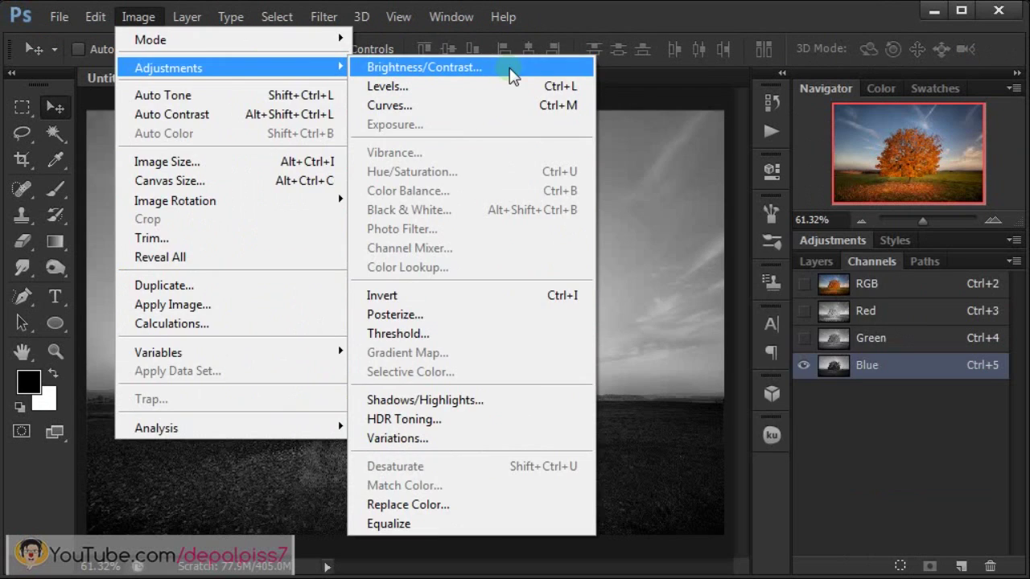
click(517, 138)
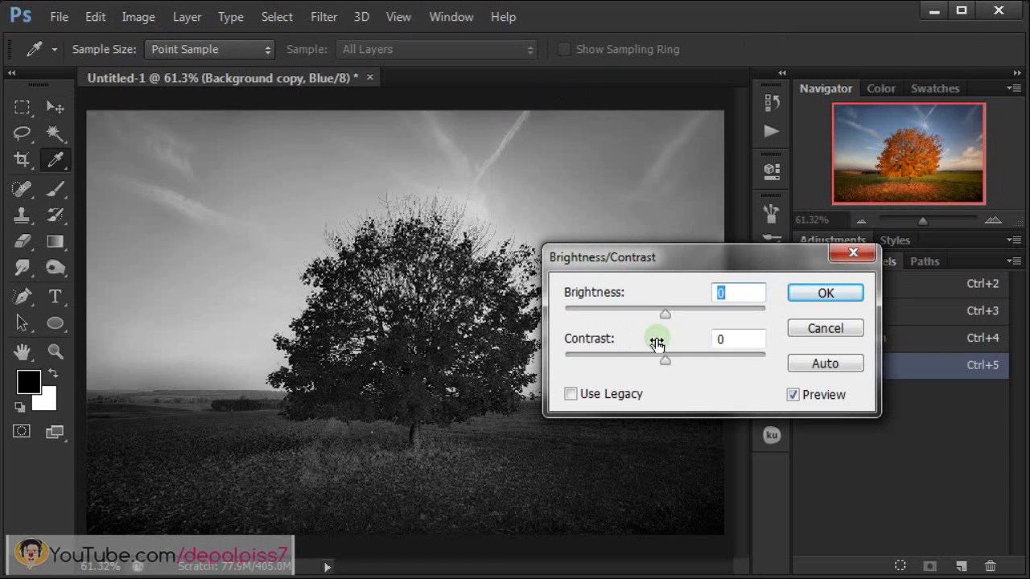
drag(667, 312, 677, 314)
drag(665, 360, 743, 374)
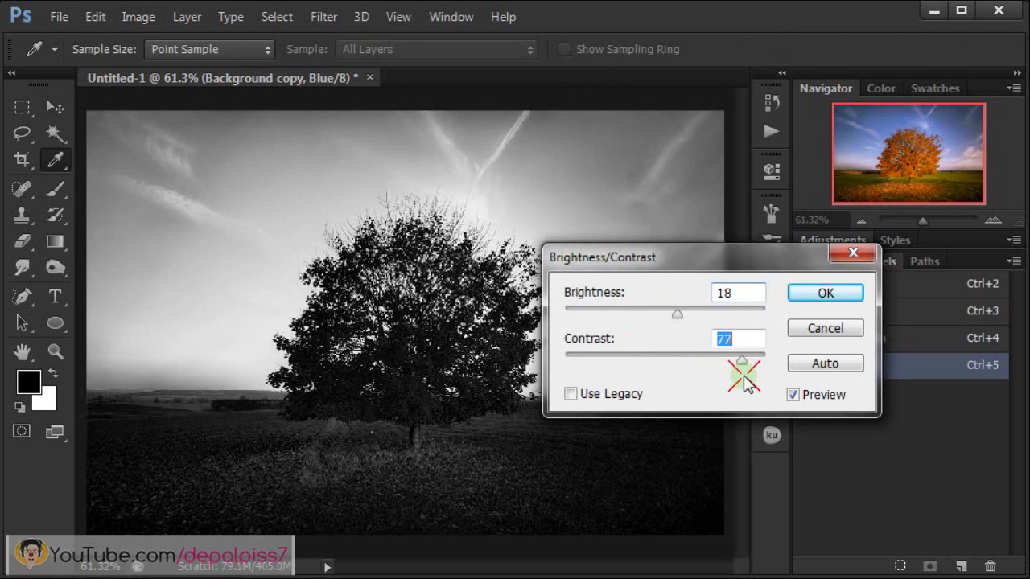
mouse_move(678, 314)
mouse_down()
mouse_move(664, 314)
mouse_move(685, 327)
mouse_up()
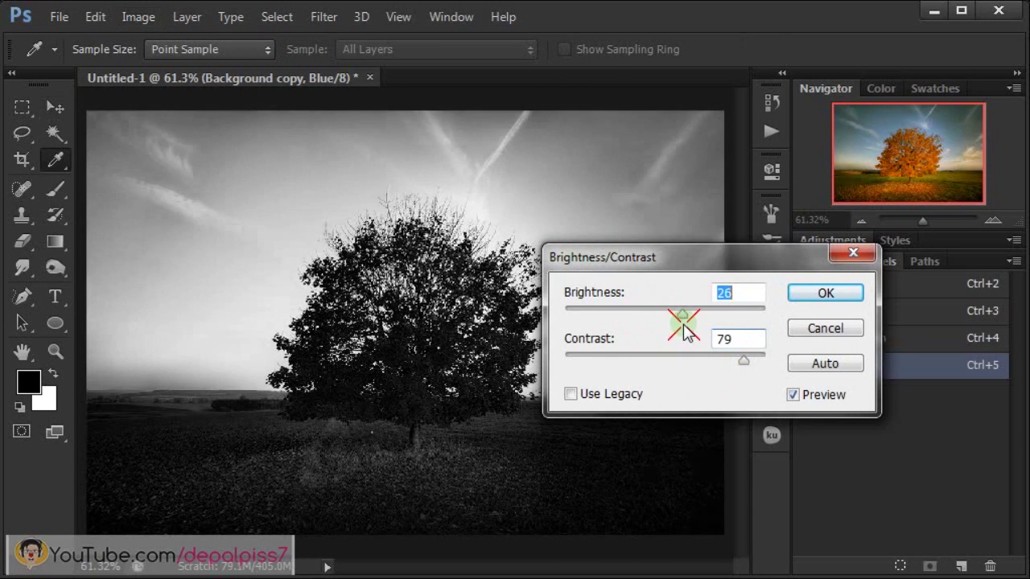
drag(685, 330, 680, 330)
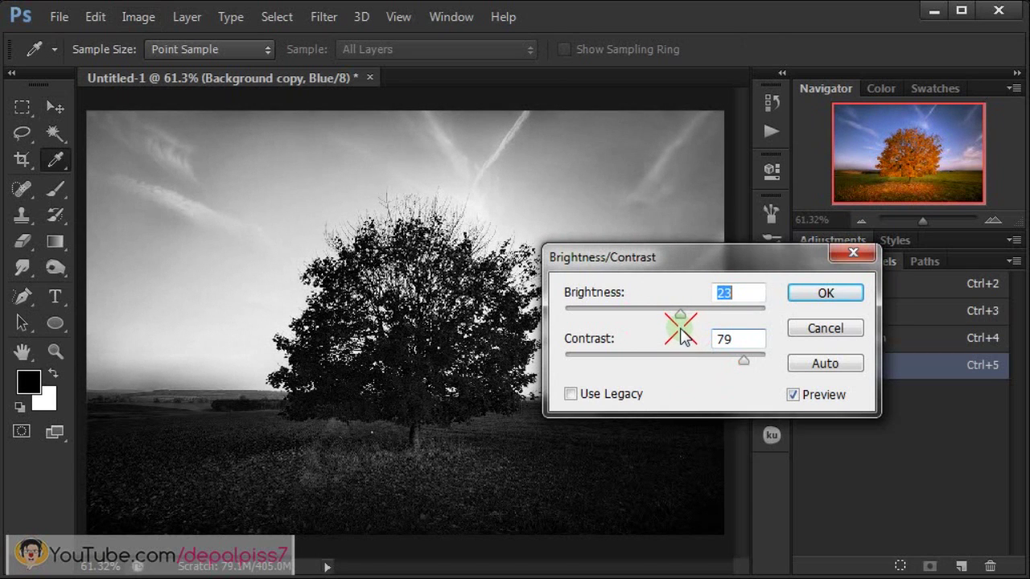
click(828, 295)
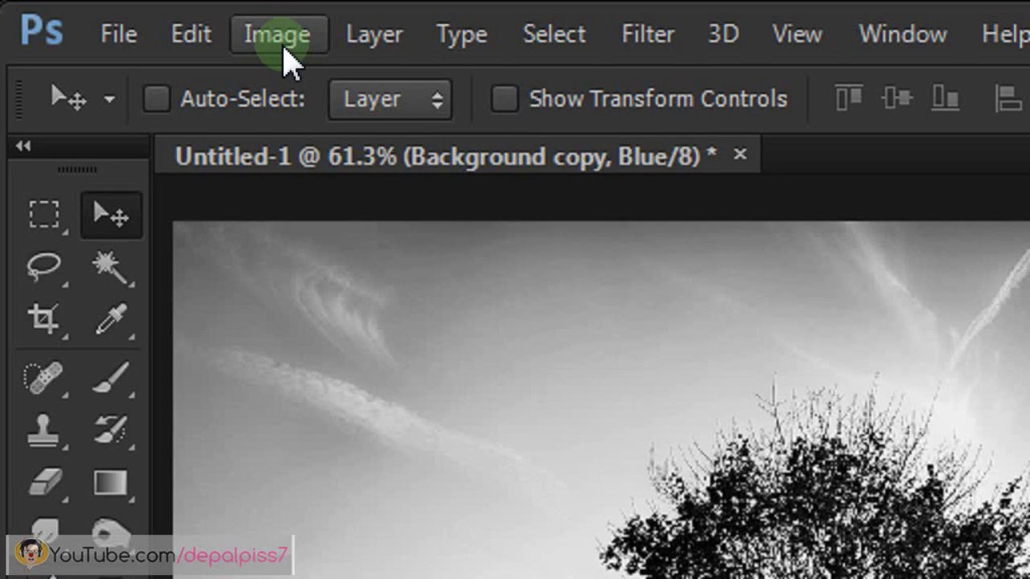
- Apply Levels to the Blue channel with input levels 35, 1.00 and 242
click(283, 49)
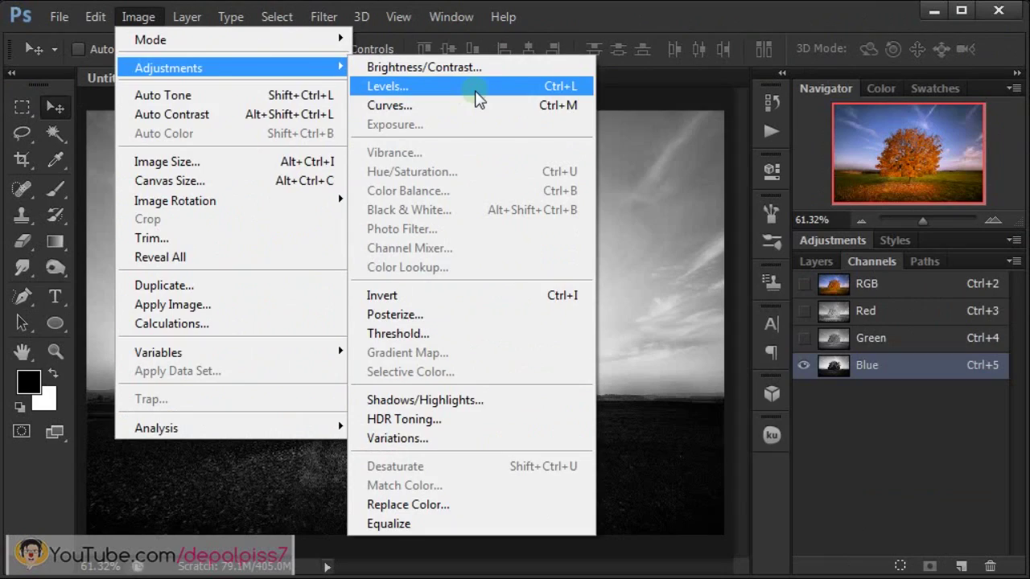
click(517, 182)
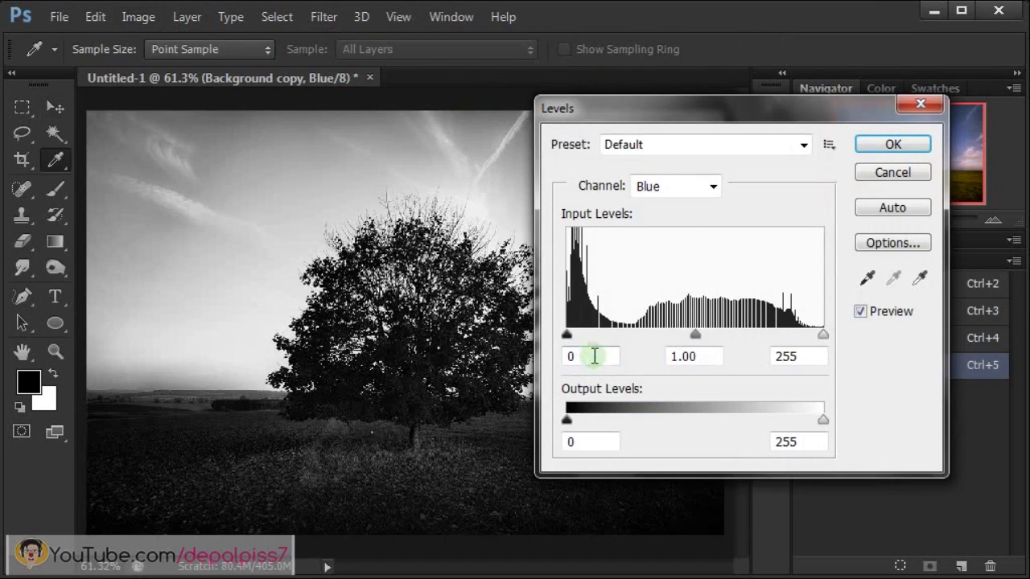
drag(712, 109, 793, 116)
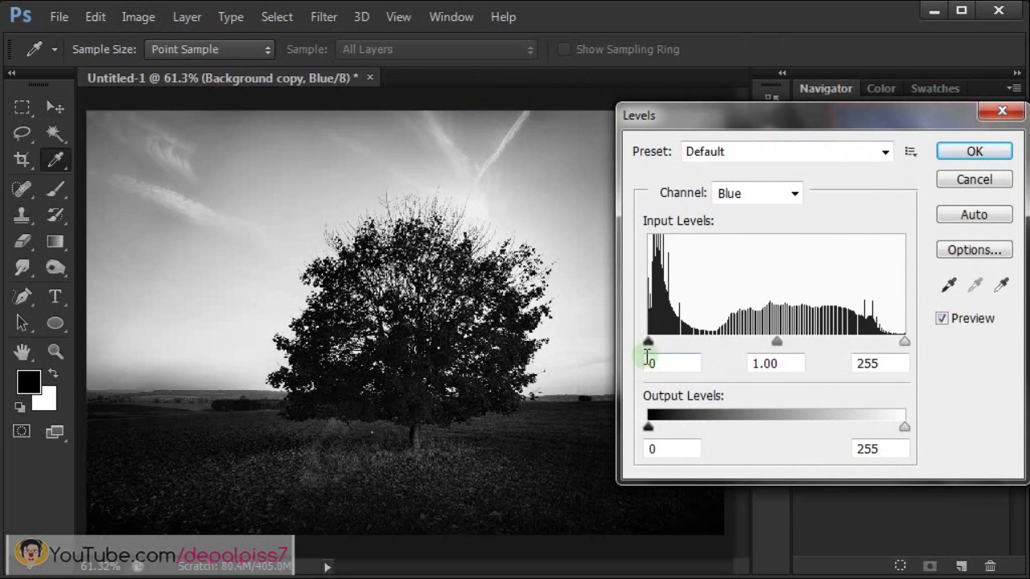
drag(649, 343, 683, 344)
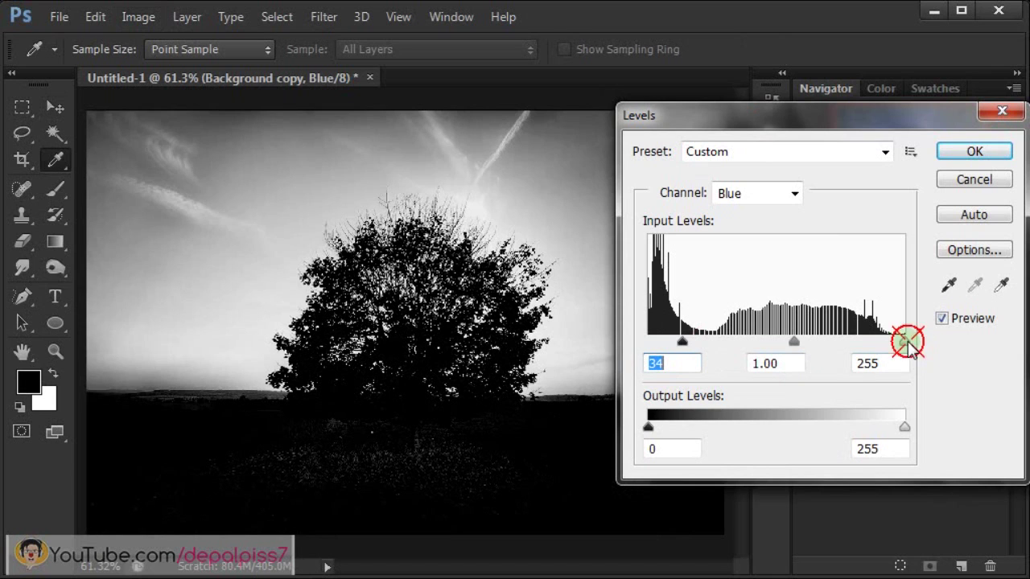
mouse_move(906, 344)
mouse_down()
mouse_move(871, 348)
mouse_move(891, 341)
mouse_up()
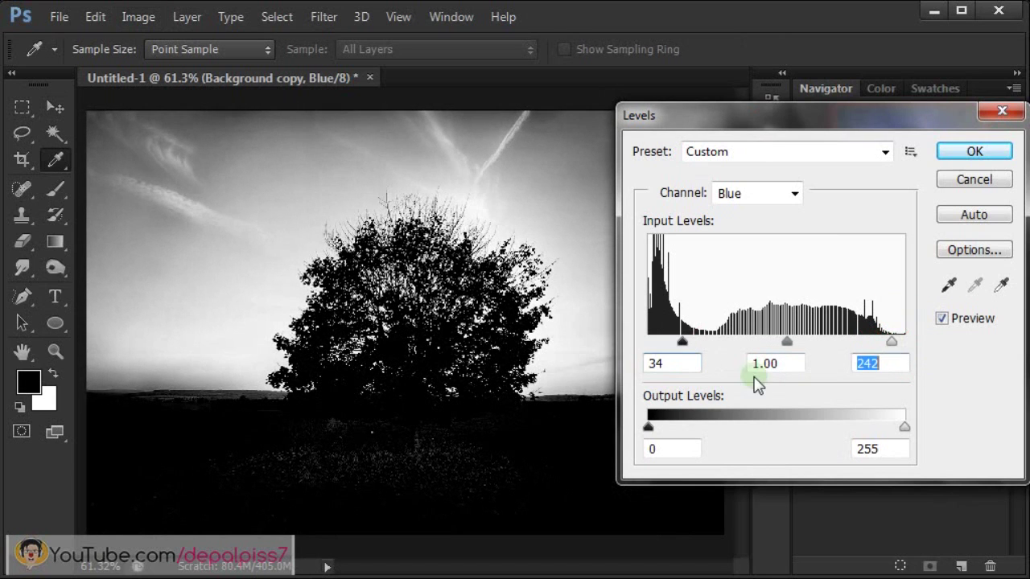
mouse_move(683, 343)
mouse_down()
mouse_move(671, 342)
mouse_move(697, 358)
mouse_move(684, 363)
mouse_up()
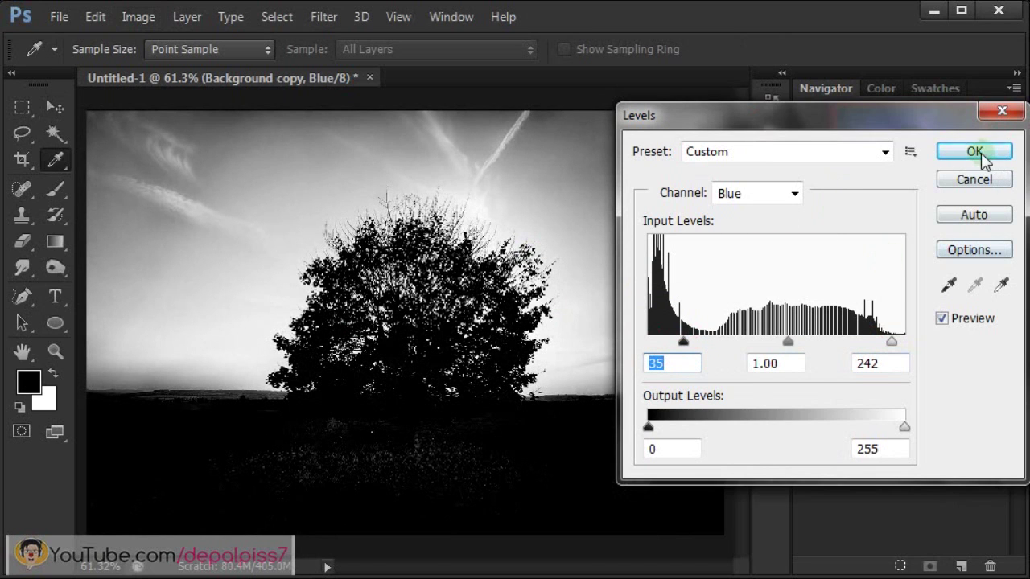
drag(756, 116, 759, 117)
key(Return)
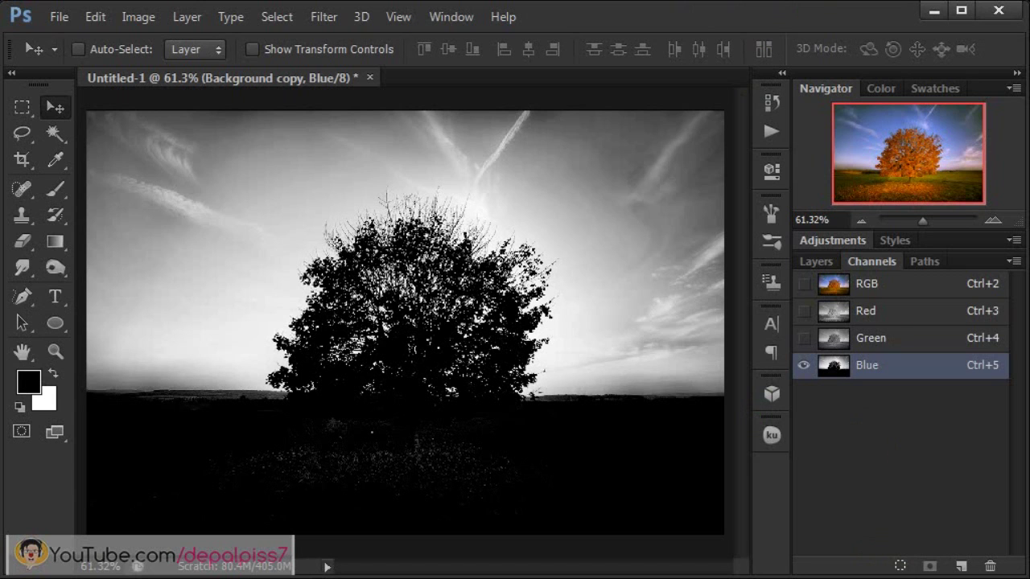
- Load the Blue channel as a sky selection and return to the full-colour RGB view
click(899, 567)
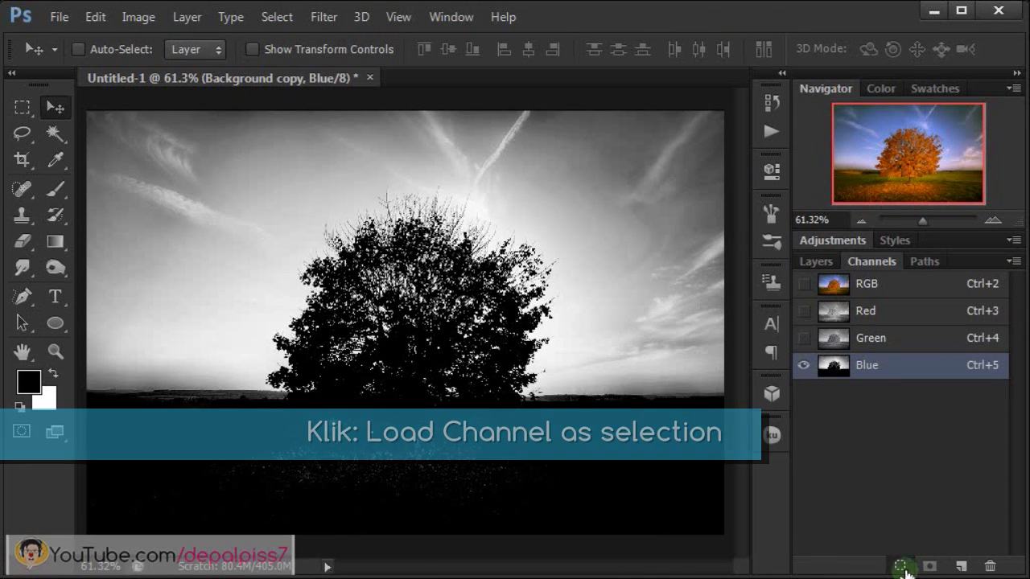
click(902, 567)
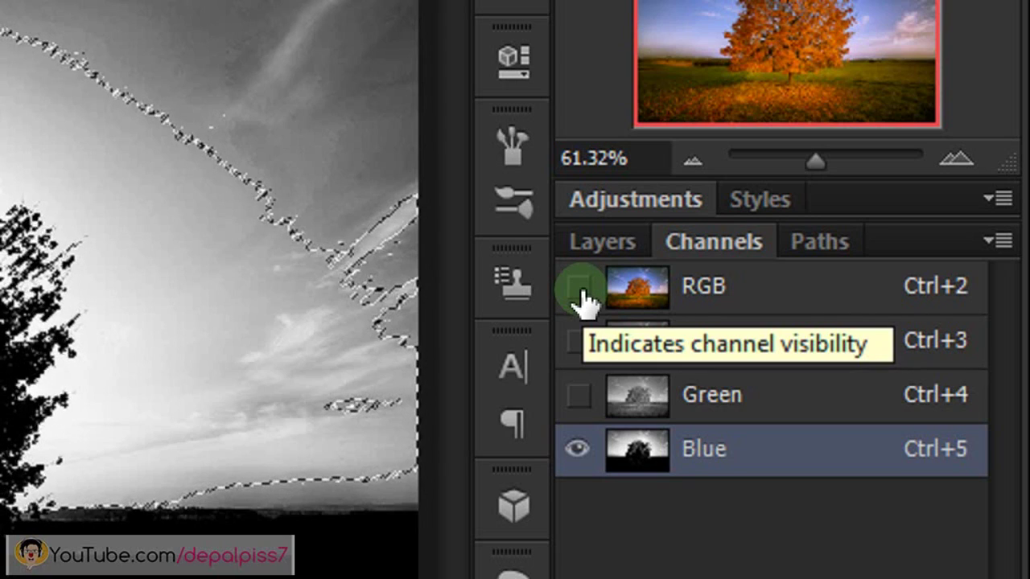
click(580, 292)
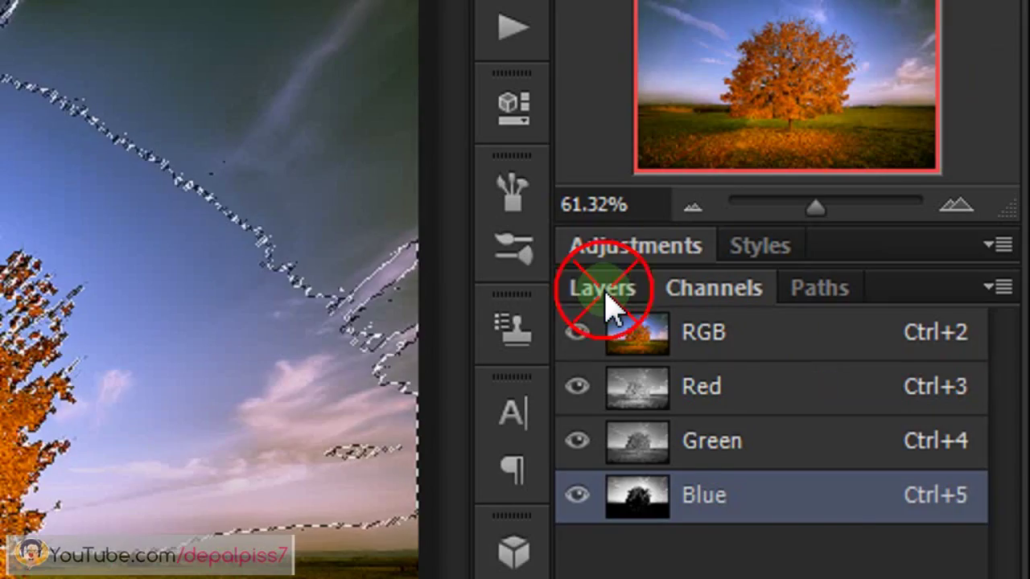
- Hide the Background copy layer and select the original Background layer
click(609, 306)
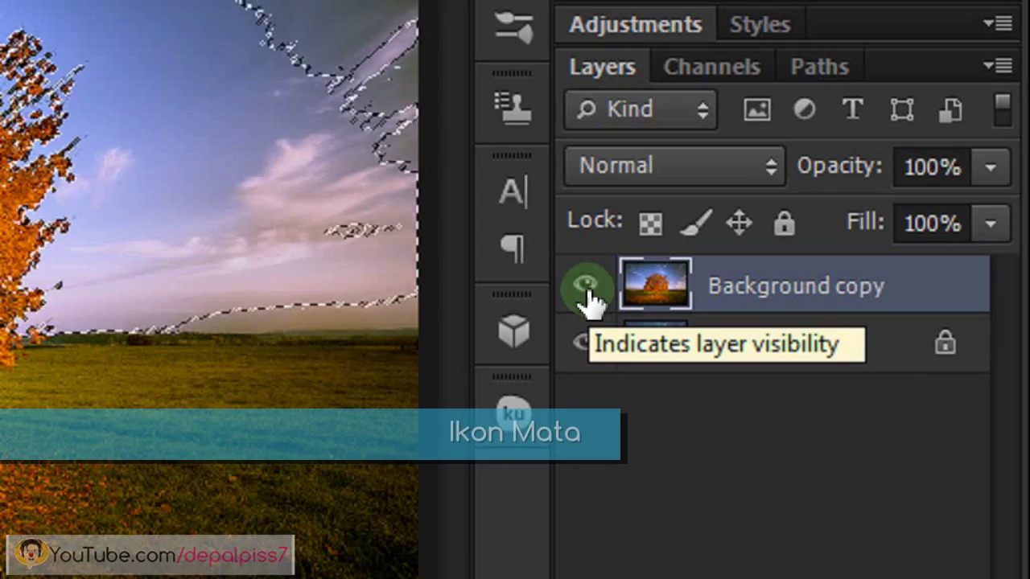
click(588, 292)
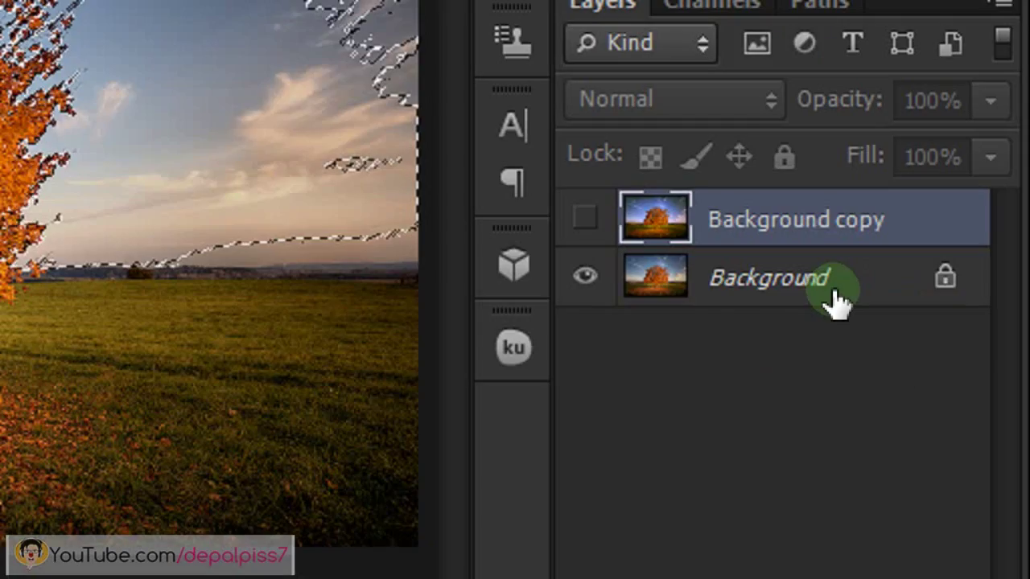
click(836, 302)
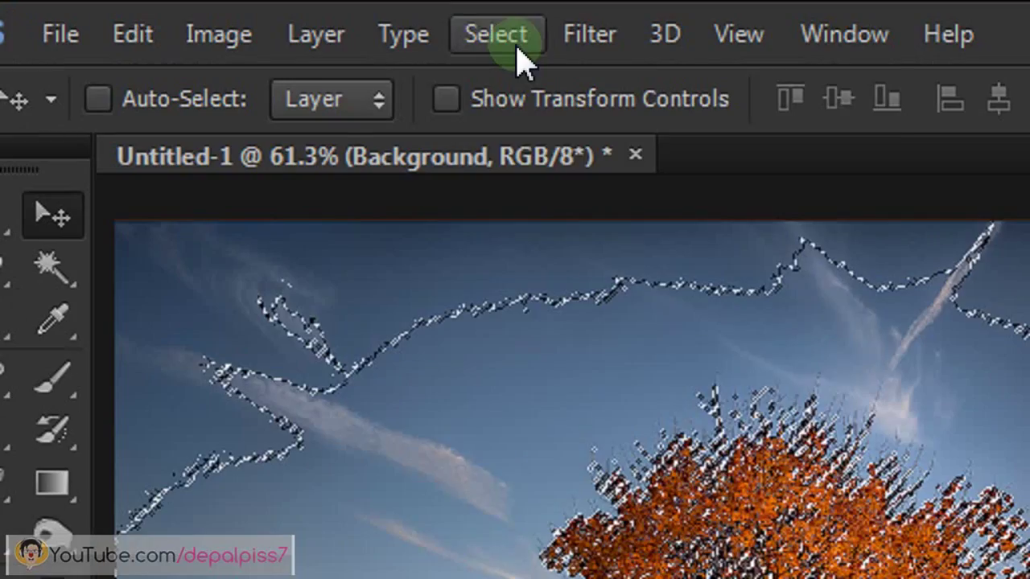
- Invert the sky selection, copy the tree and field to Layer 1, and hide Background
click(277, 16)
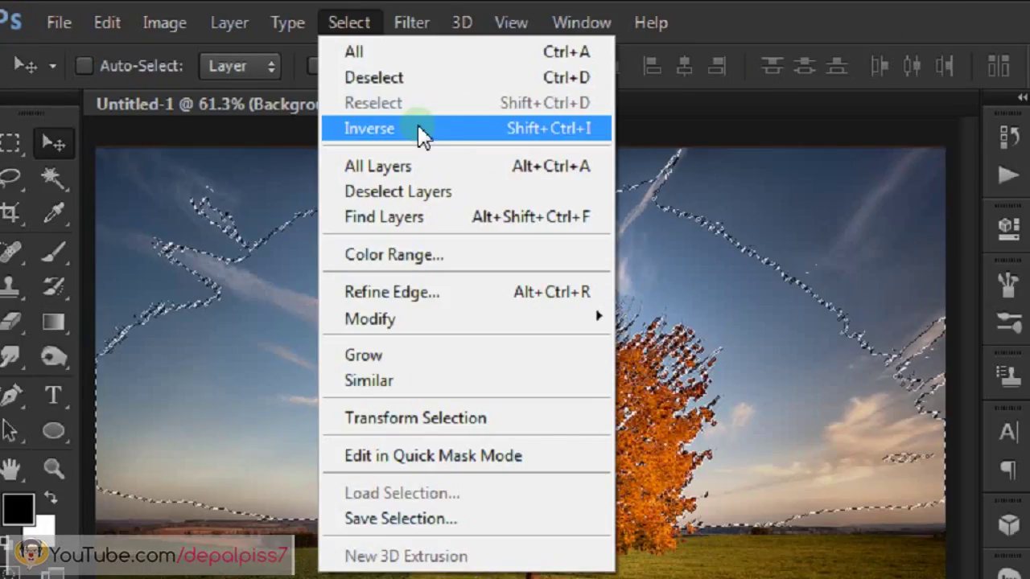
click(422, 132)
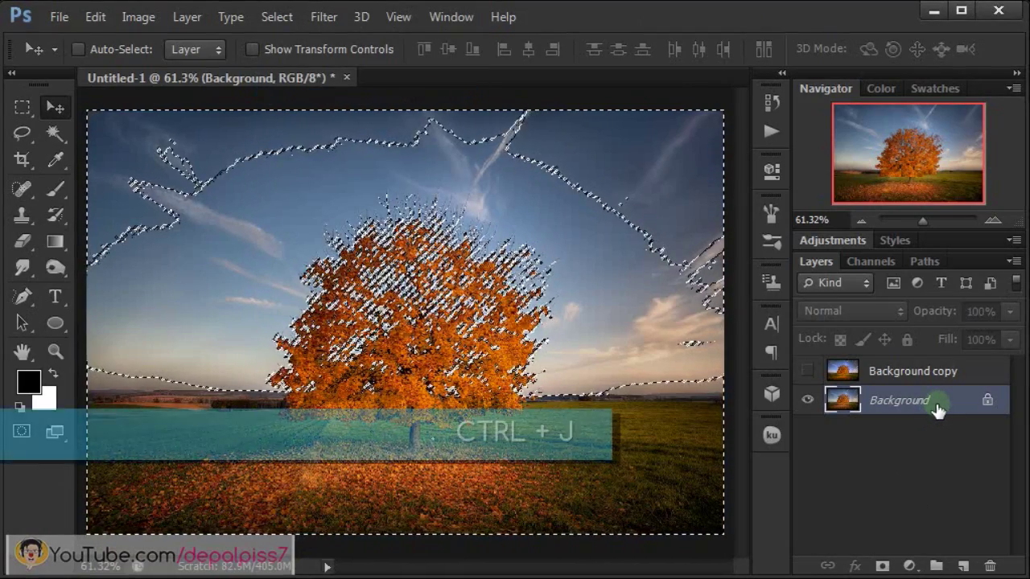
key(ctrl+j)
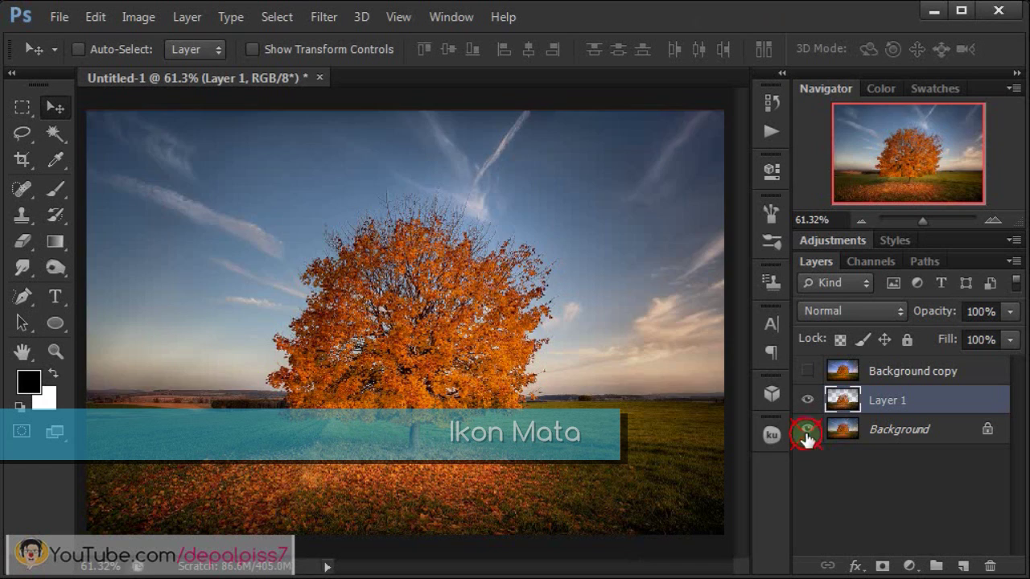
click(807, 429)
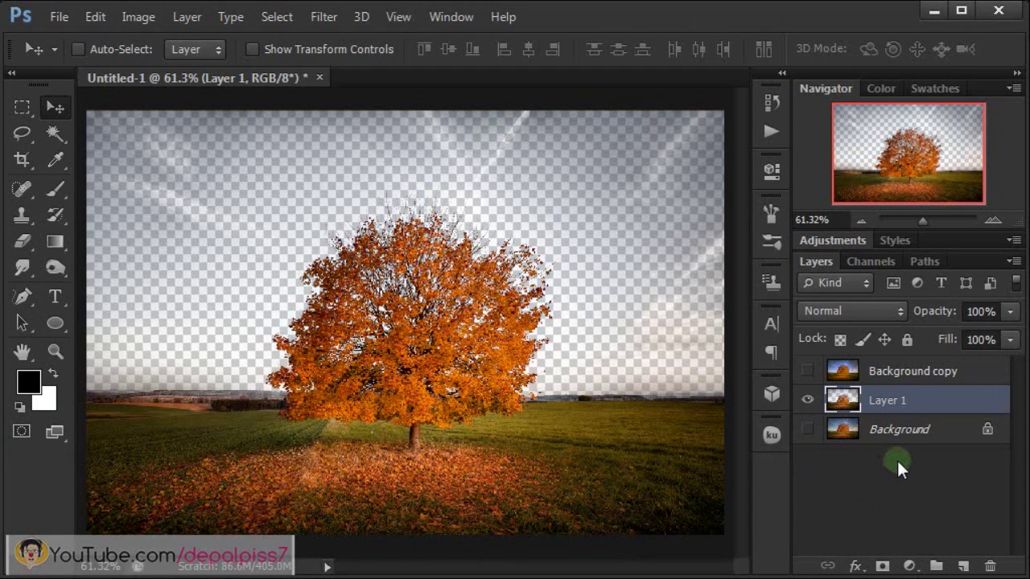
- Add Layer 2 above Background and fill it with solid black, then reselect Layer 1
click(933, 430)
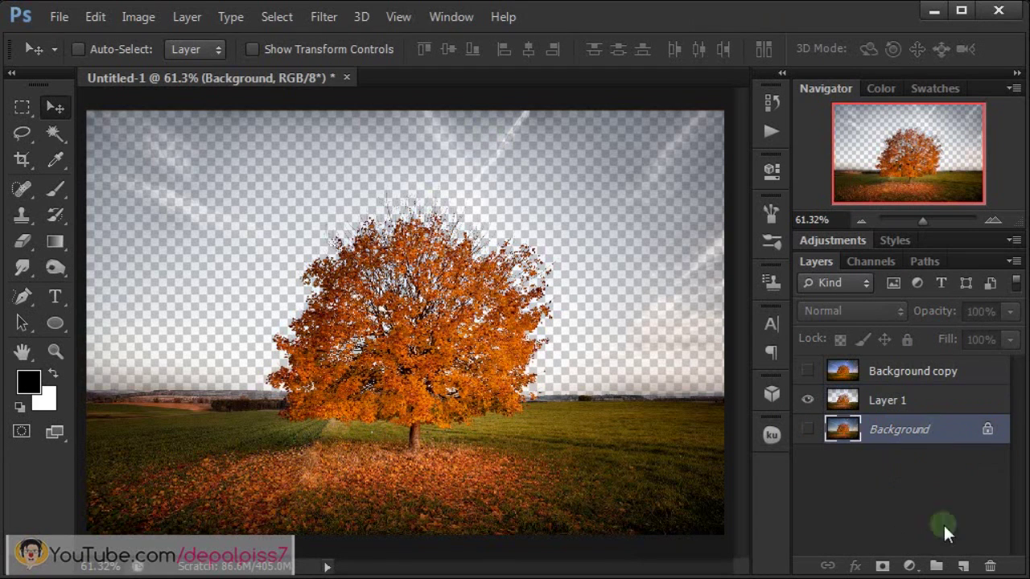
click(966, 568)
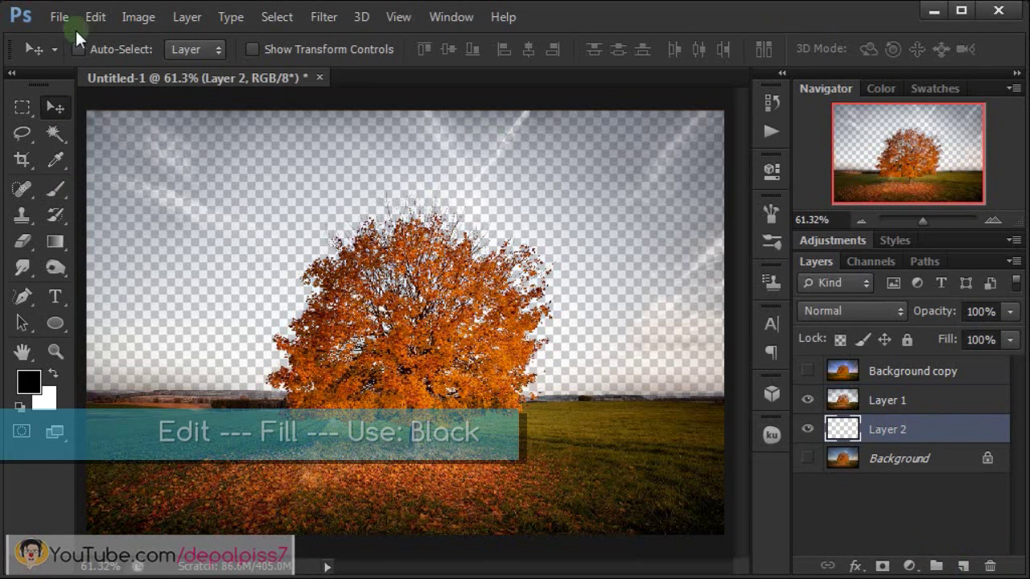
click(93, 17)
click(217, 210)
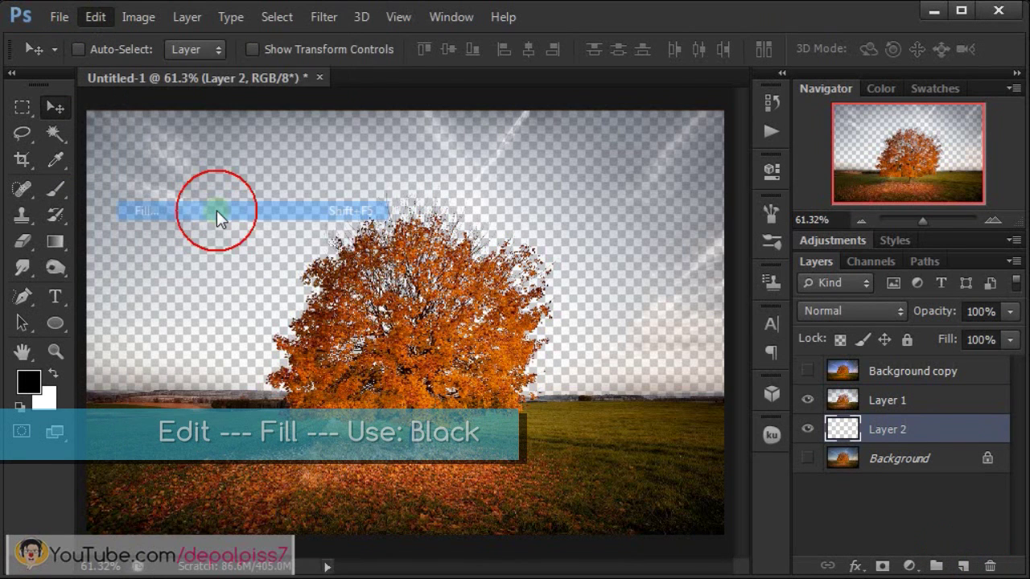
click(518, 193)
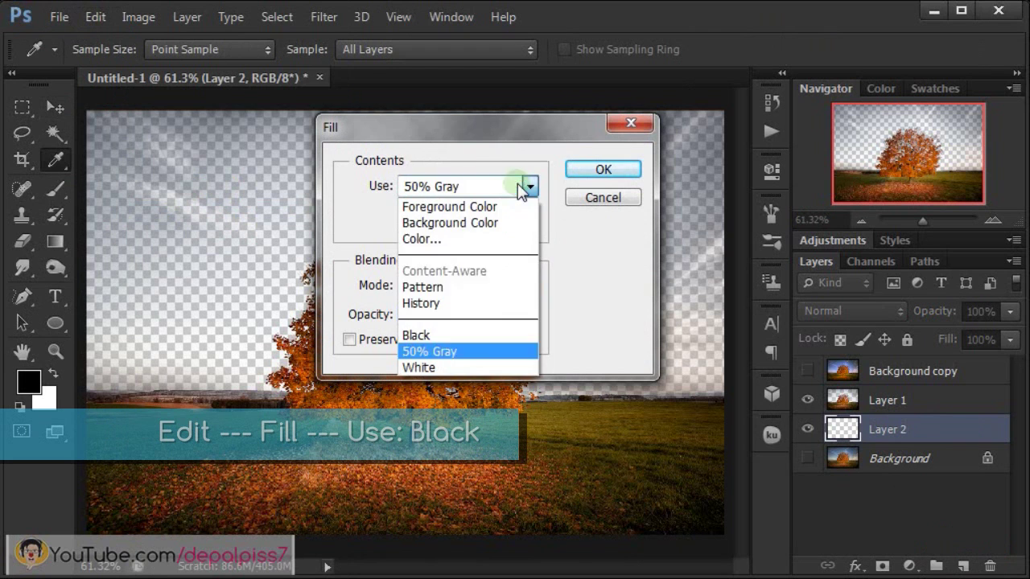
click(481, 337)
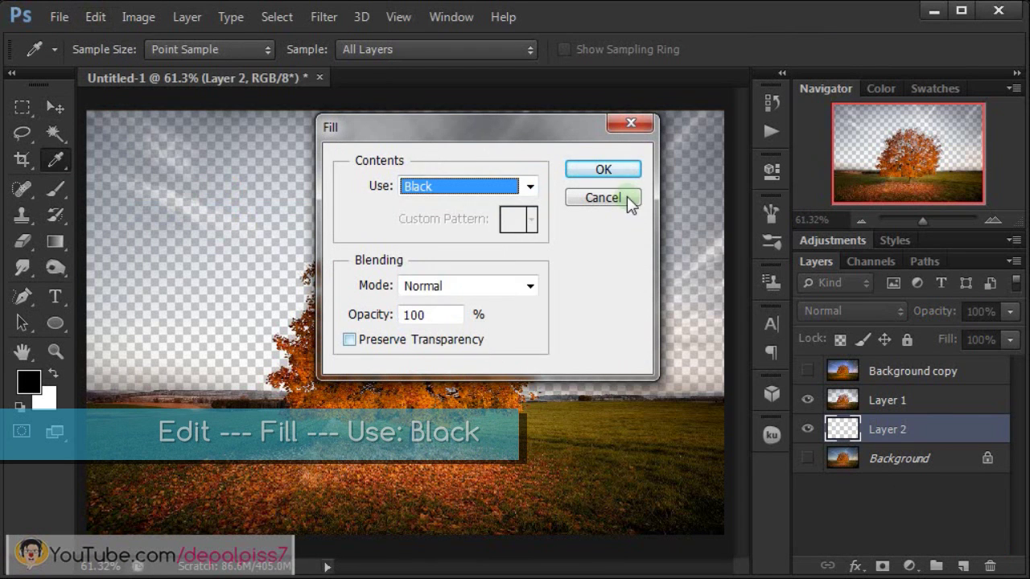
click(630, 171)
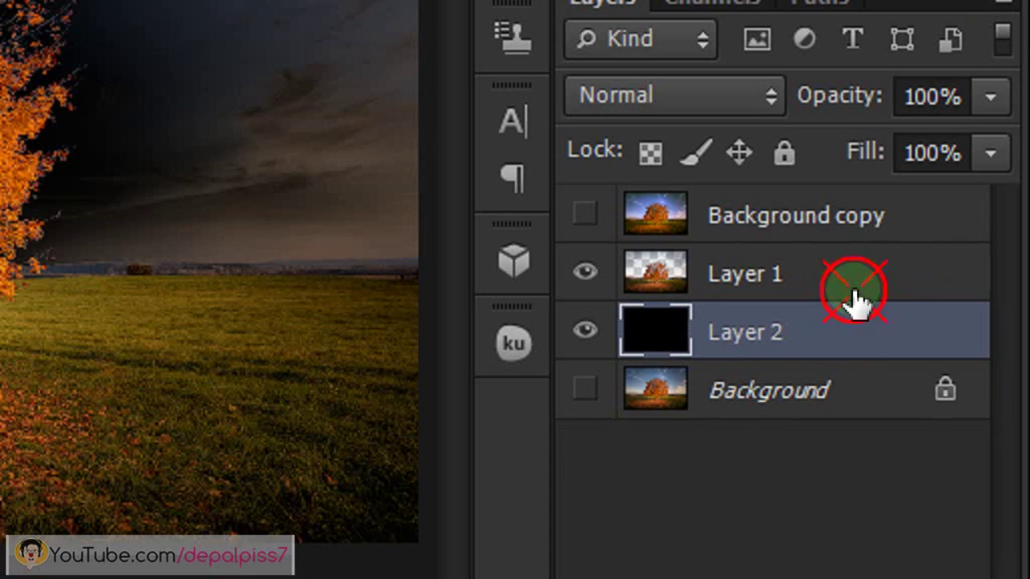
click(855, 298)
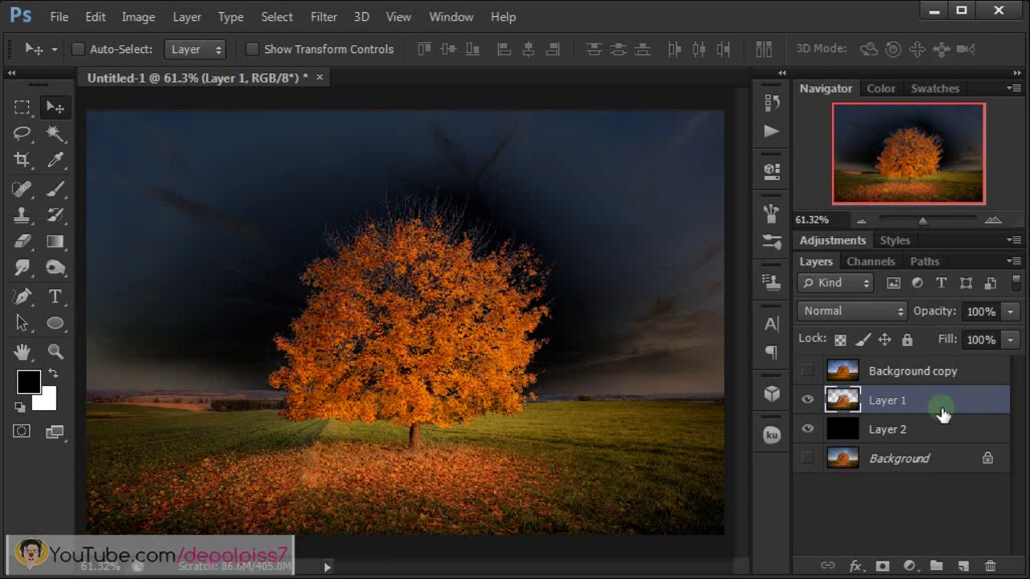
click(21, 254)
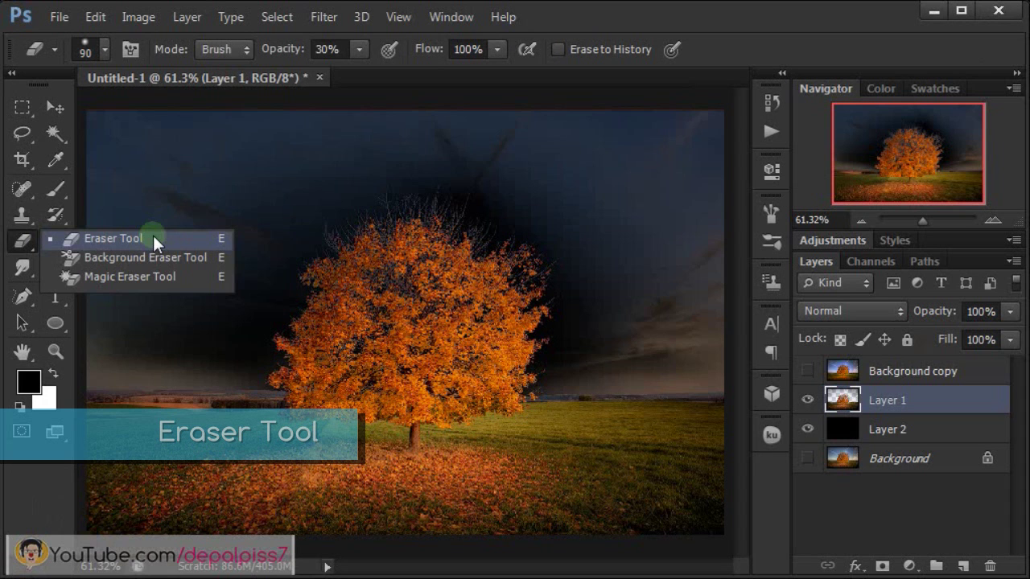
- Choose the standard Eraser at 30% opacity and hide the black Layer 2
click(153, 235)
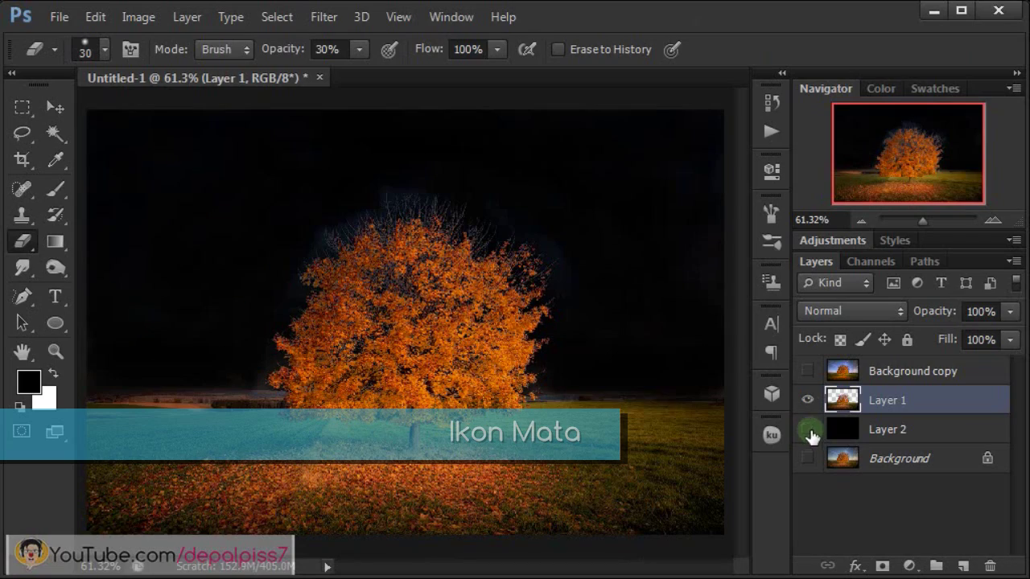
click(807, 429)
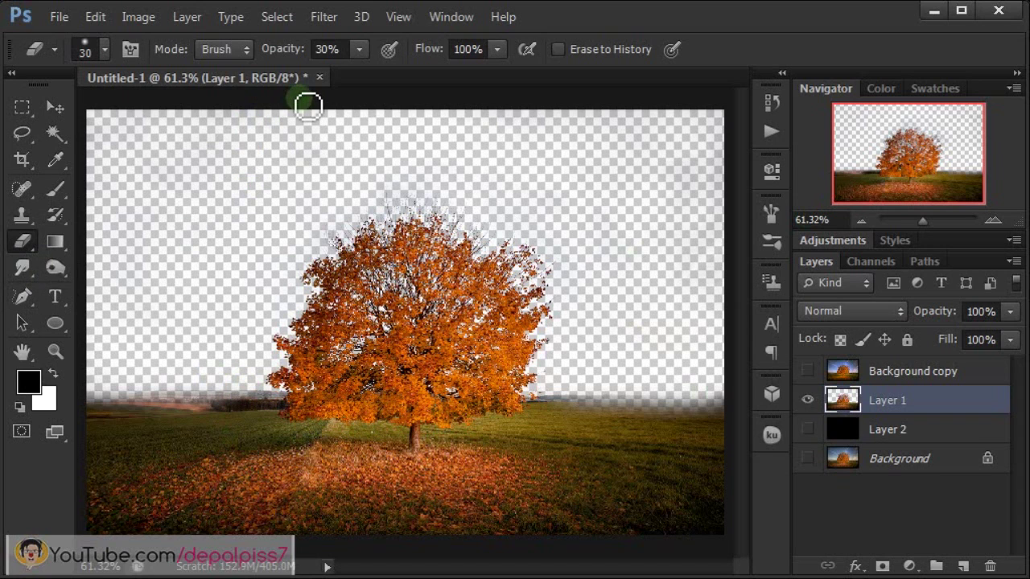
- Erase the faint sky haze and soften the grass and leaf edges on Layer 1
mouse_move(308, 105)
mouse_down()
mouse_move(419, 115)
mouse_move(285, 169)
mouse_move(330, 148)
mouse_move(329, 120)
mouse_move(295, 381)
mouse_move(317, 172)
mouse_move(395, 104)
mouse_move(290, 236)
mouse_move(182, 257)
mouse_move(115, 177)
mouse_move(139, 286)
mouse_move(406, 133)
mouse_move(504, 168)
mouse_up()
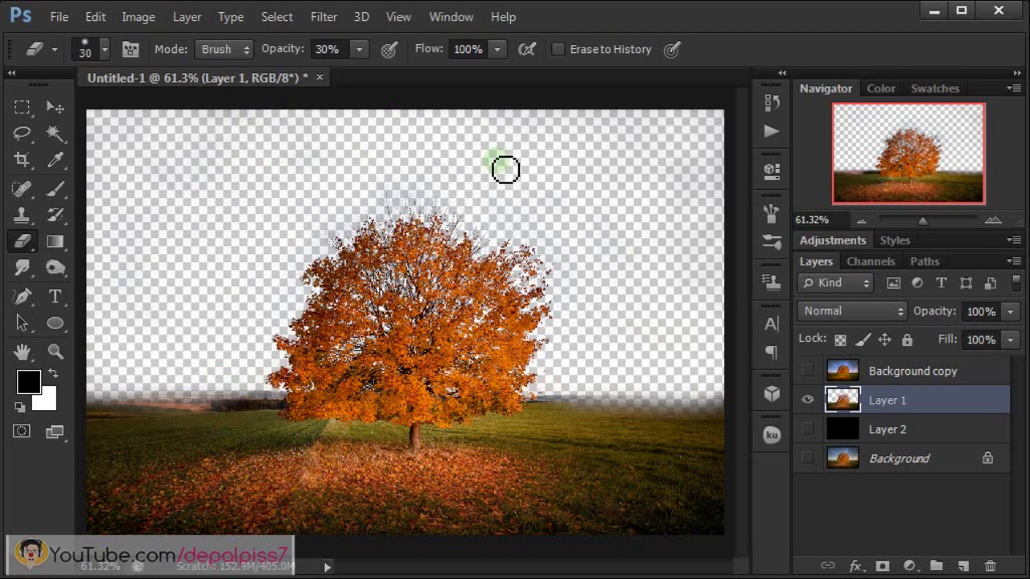
drag(505, 169, 315, 153)
mouse_move(192, 541)
mouse_down()
mouse_move(372, 492)
mouse_move(292, 469)
mouse_move(317, 473)
mouse_move(281, 442)
mouse_move(466, 504)
mouse_move(361, 485)
mouse_move(436, 490)
mouse_move(489, 174)
mouse_up()
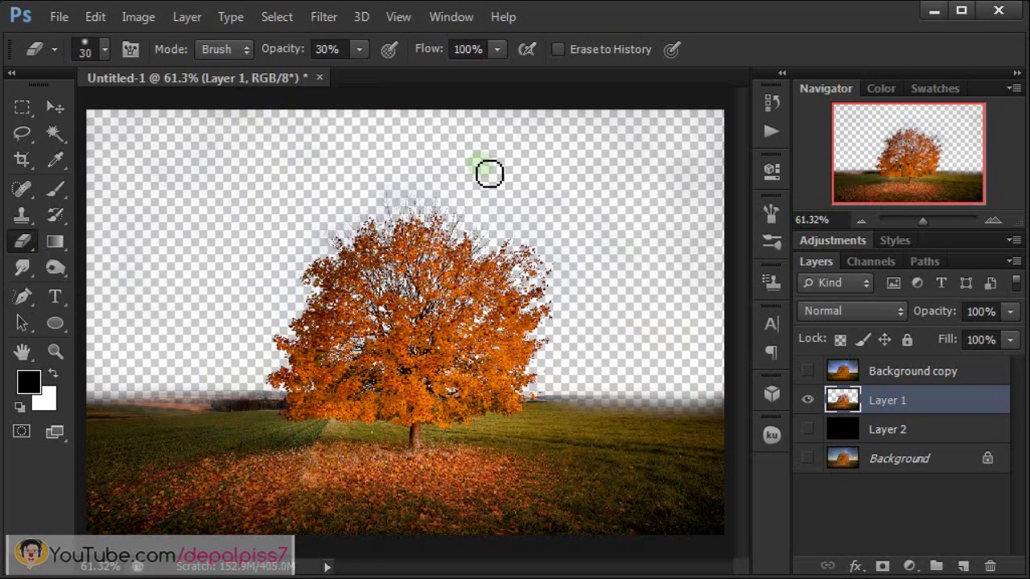
mouse_move(310, 501)
mouse_down()
mouse_move(379, 488)
mouse_move(299, 474)
mouse_move(298, 391)
mouse_move(285, 526)
mouse_move(262, 427)
mouse_move(193, 368)
mouse_up()
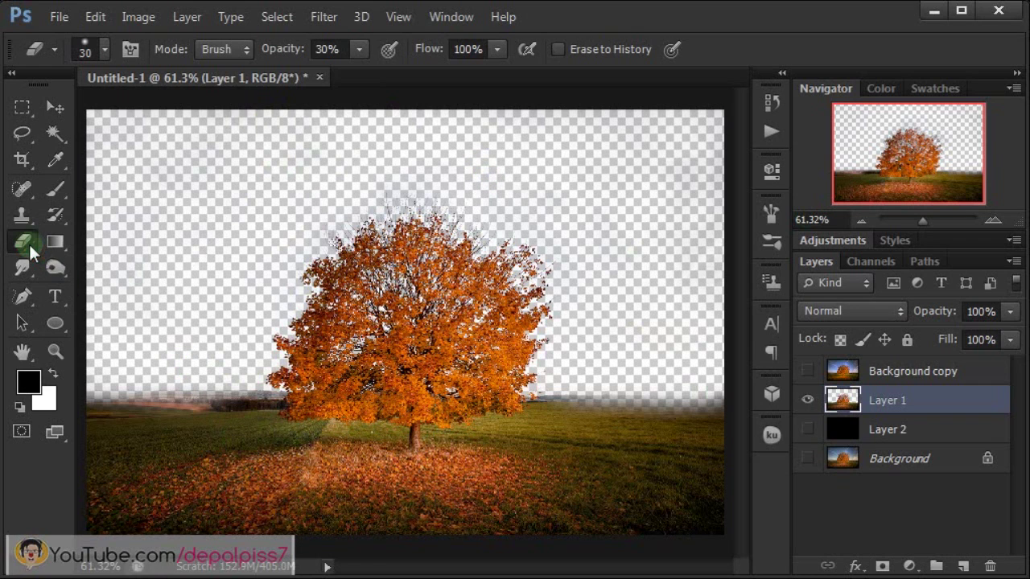
drag(29, 242, 109, 230)
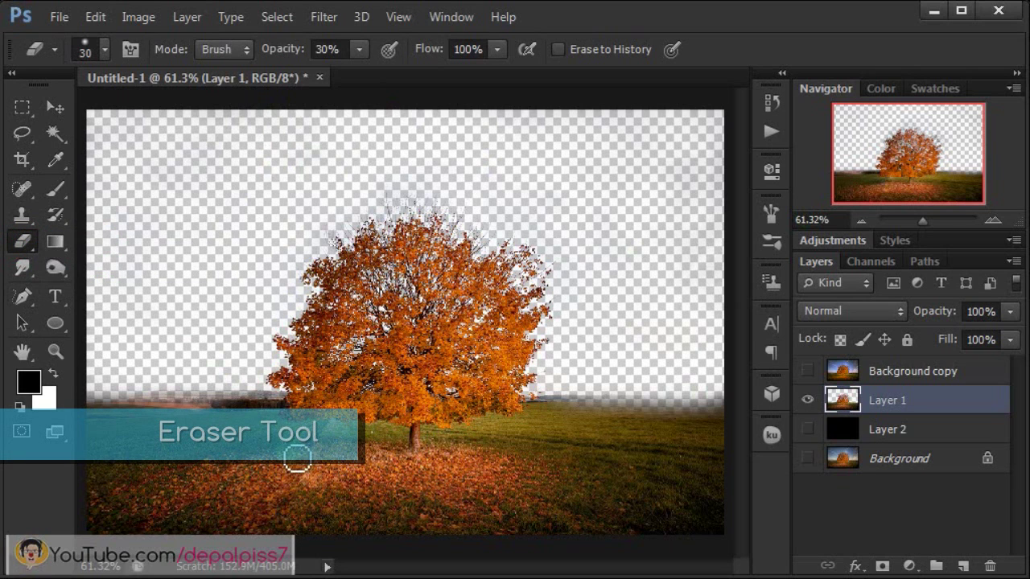